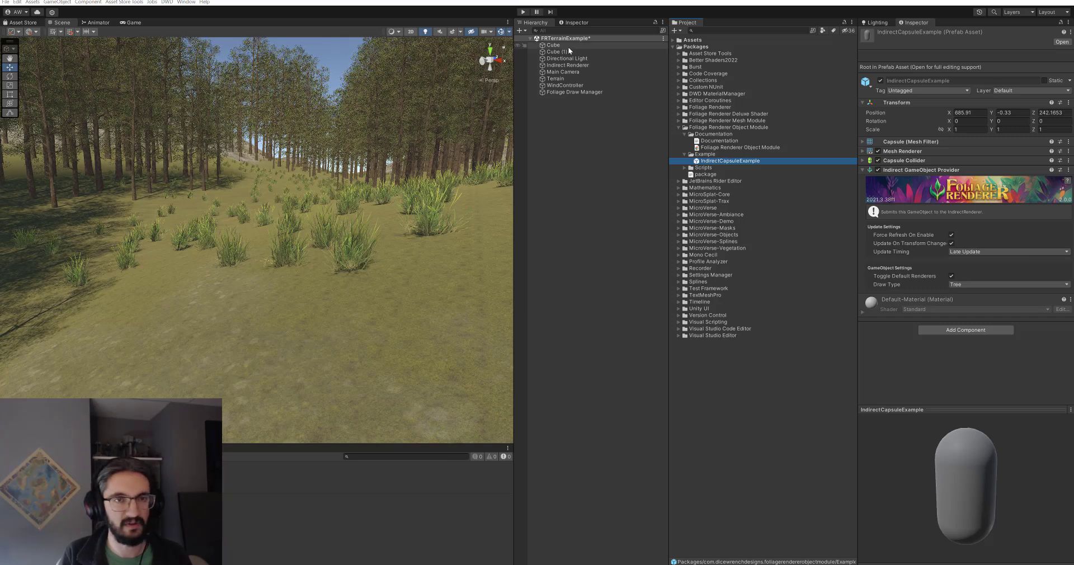
Browse the Foliage Renderer Object Module folder and inspect the IndirectCapsuleExample prefab
{"action": "left_click", "coordinate": [724, 128]}
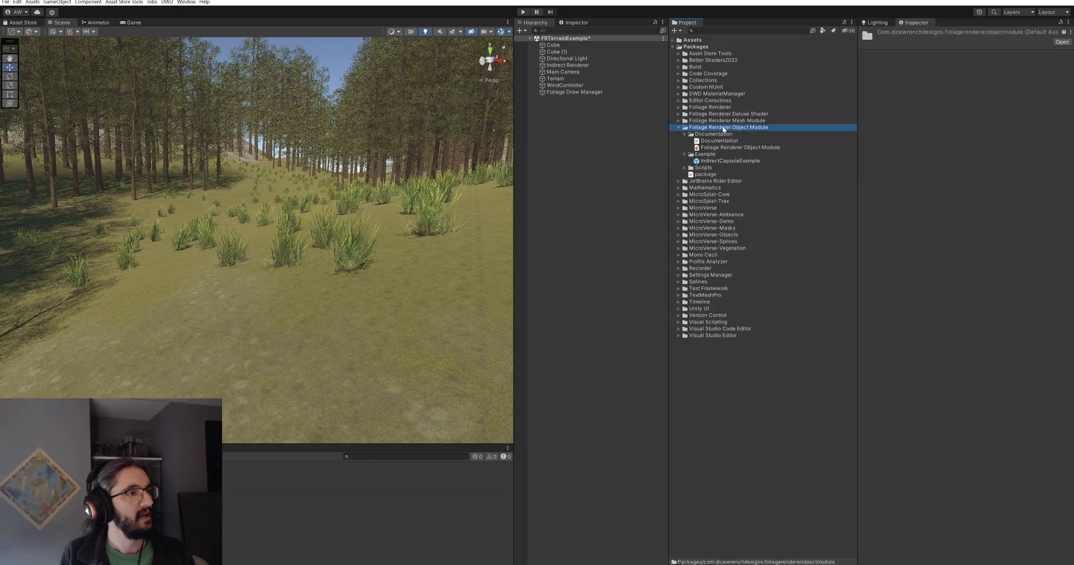
{"action": "left_click", "coordinate": [729, 161]}
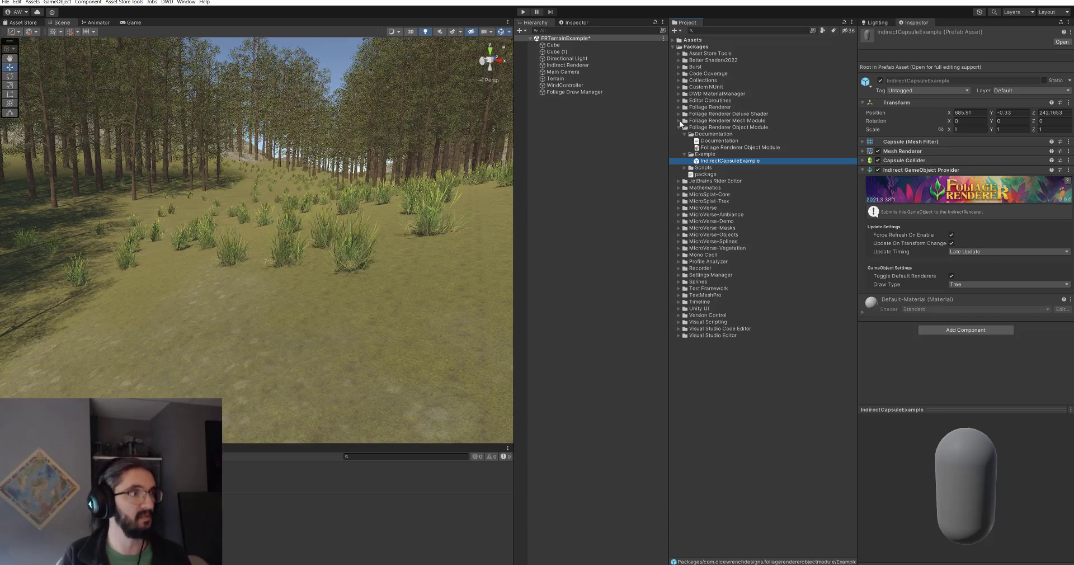
{"action": "left_click", "coordinate": [684, 167]}
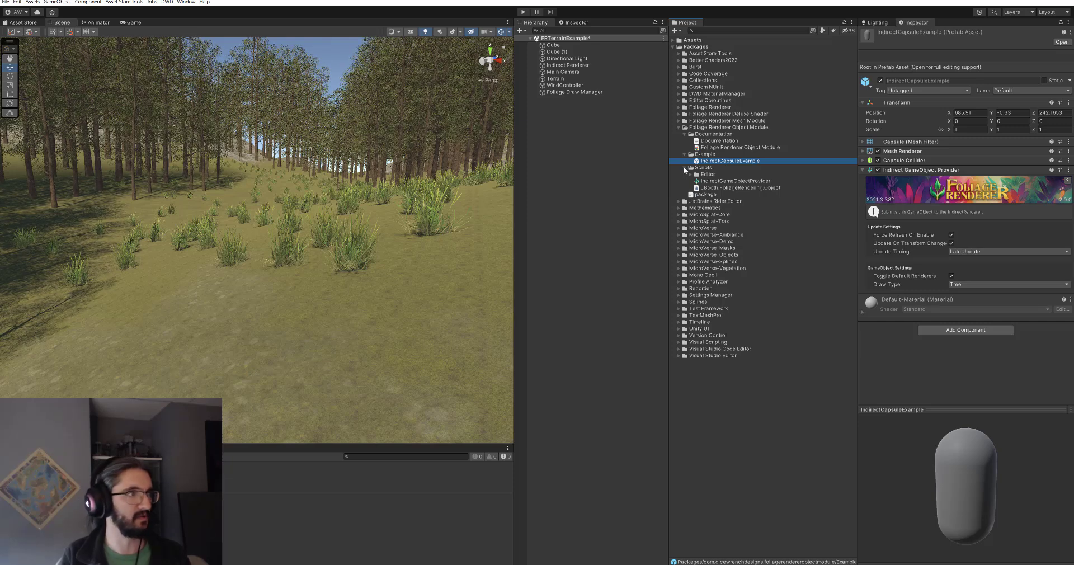
{"action": "left_click", "coordinate": [684, 168]}
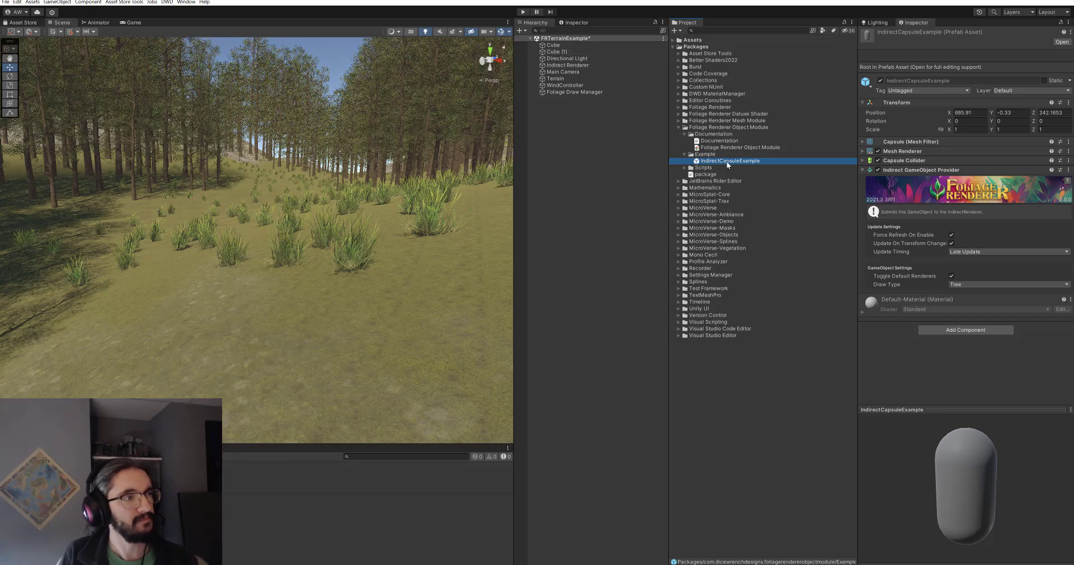
Place an IndirectCapsuleExample instance in the scene and disable its Mesh Renderer
{"action": "left_click_drag", "start_coordinate": [735, 163], "coordinate": [572, 158]}
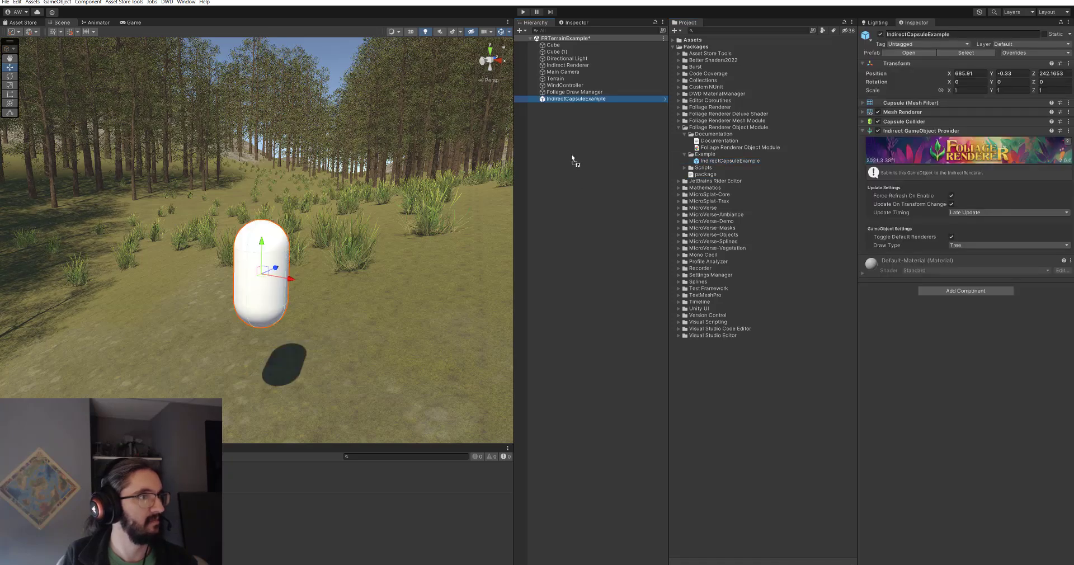
{"action": "left_click", "coordinate": [876, 112]}
{"action": "right_click_drag", "start_coordinate": [345, 230], "coordinate": [343, 200]}
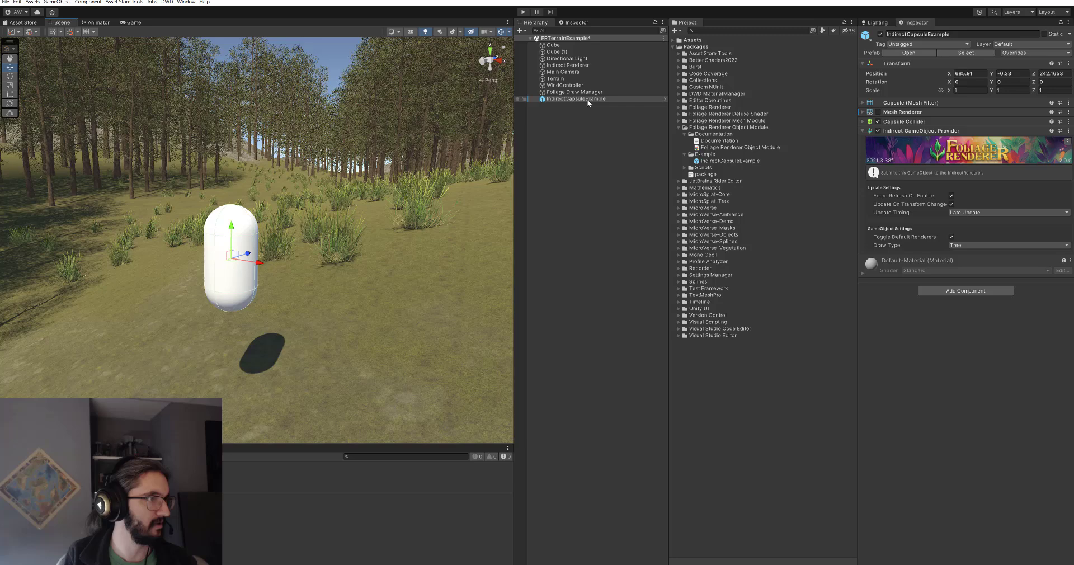
Open the IndirectCapsuleExample entry's draw options in Foliage Draw Manager's Tree Draw Settings
{"action": "left_click", "coordinate": [559, 66]}
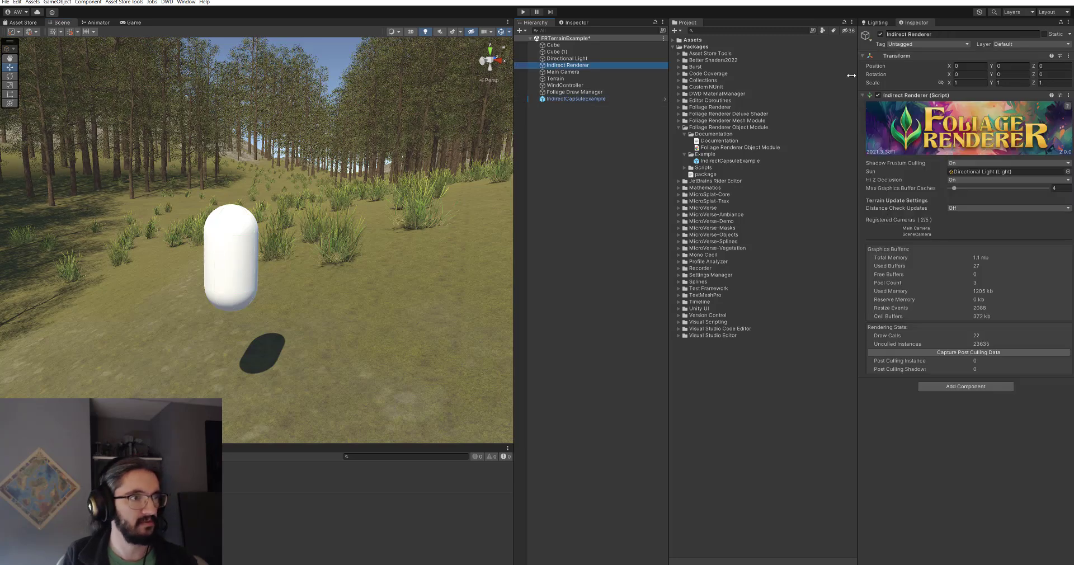
{"action": "left_click", "coordinate": [579, 93]}
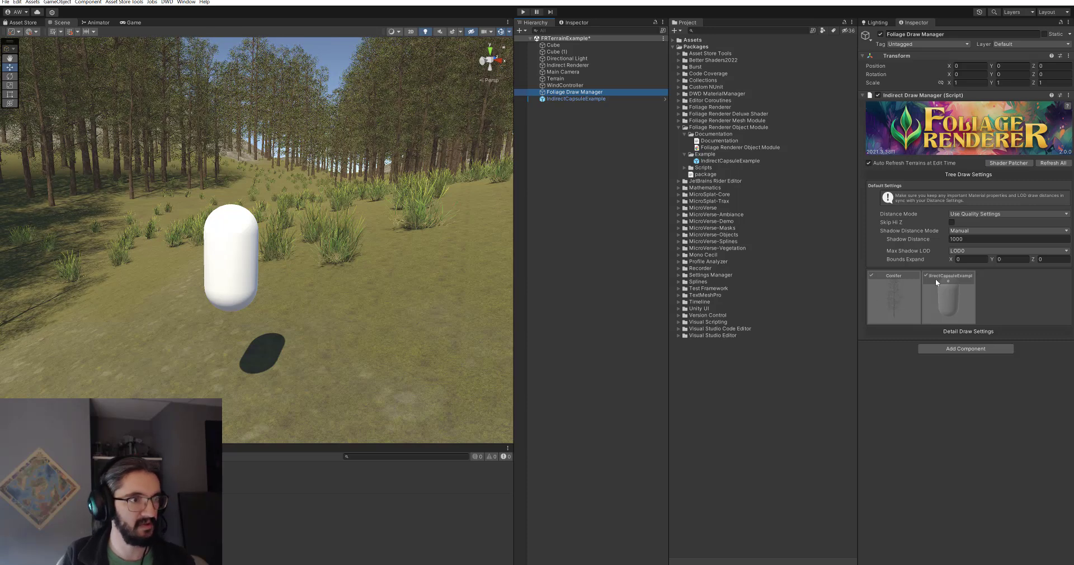
{"action": "left_click", "coordinate": [961, 294]}
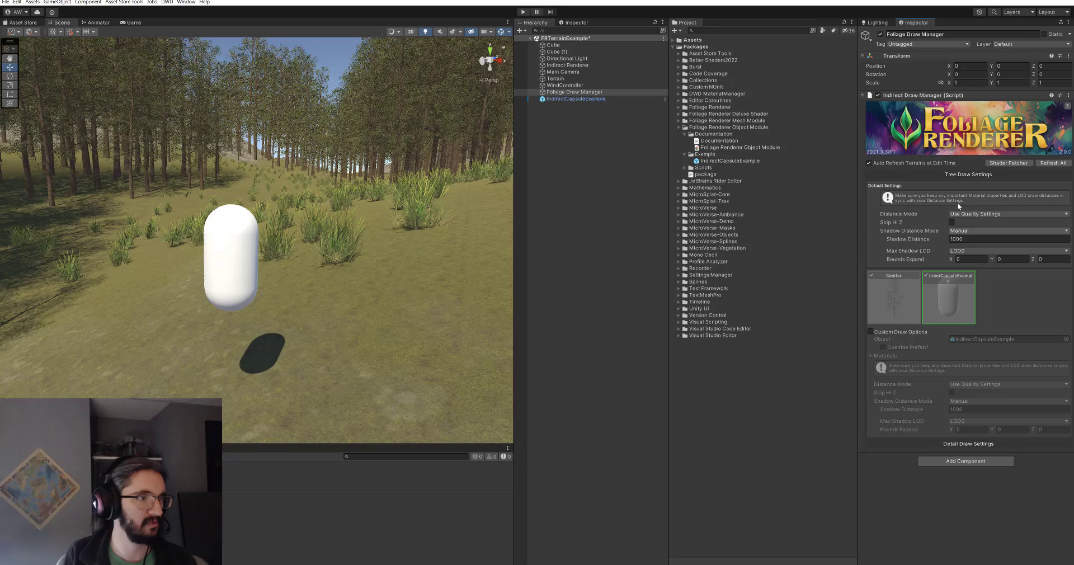
Move the IndirectCapsuleExample capsule to X 685.1, Z 243.69 on the terrain
{"action": "left_click", "coordinate": [576, 99]}
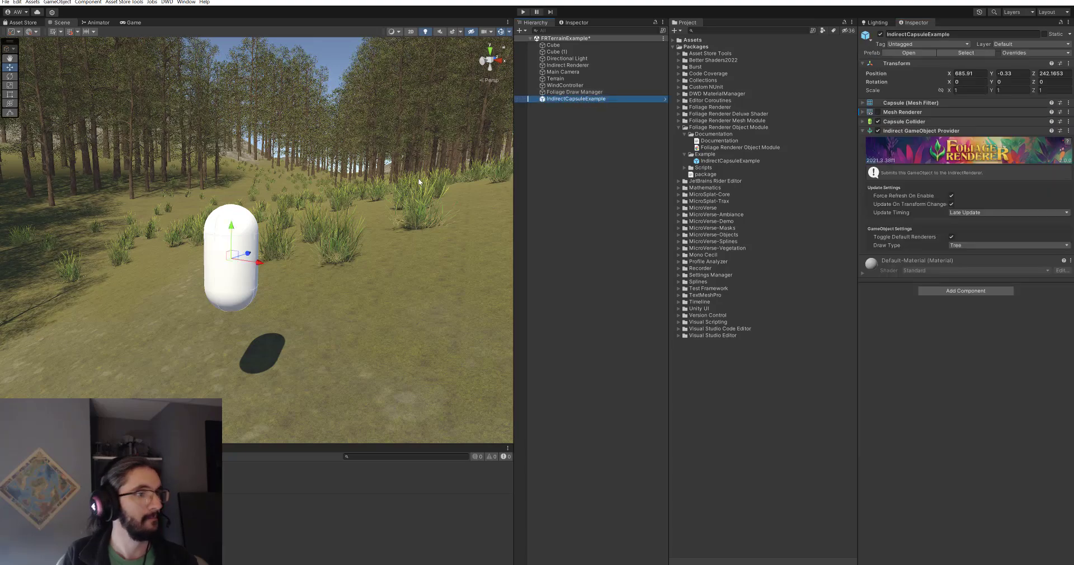
{"action": "right_click_drag", "start_coordinate": [303, 249], "coordinate": [392, 252]}
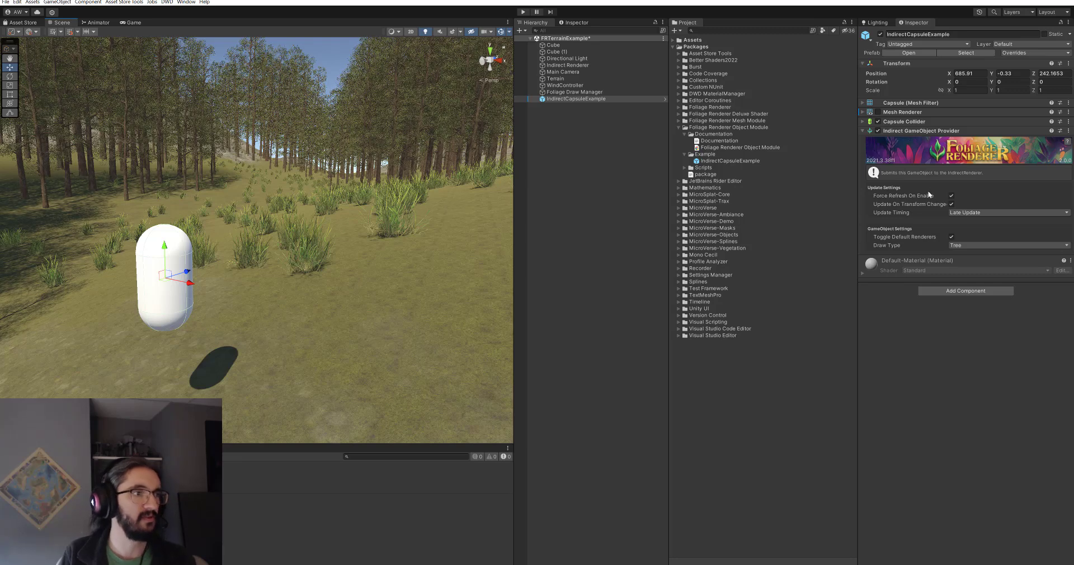
{"action": "mouse_move", "coordinate": [923, 196]}
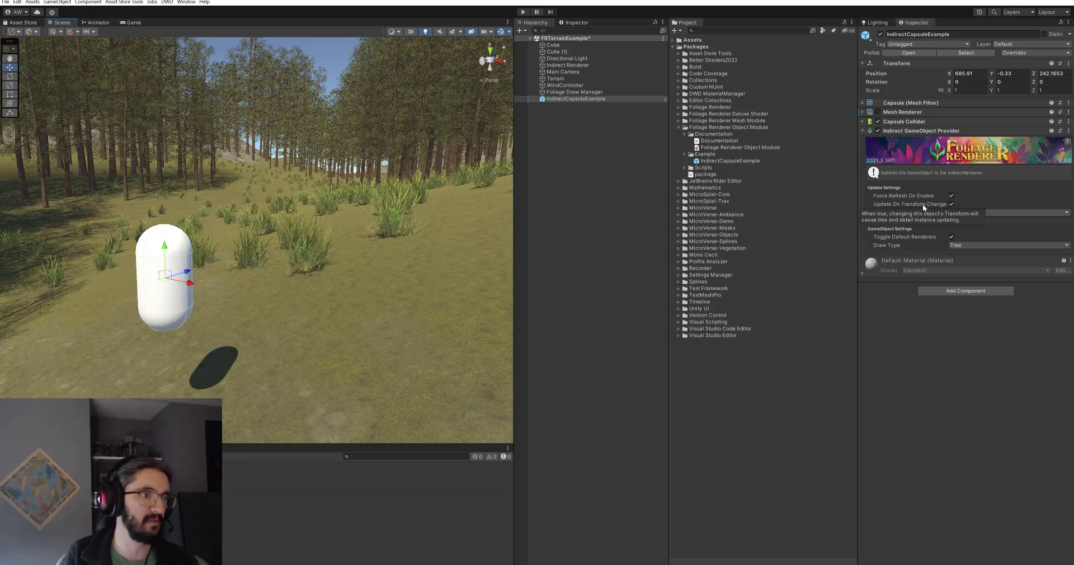
{"action": "scroll", "coordinate": [406, 257], "scroll_direction": "down", "scroll_amount": 3}
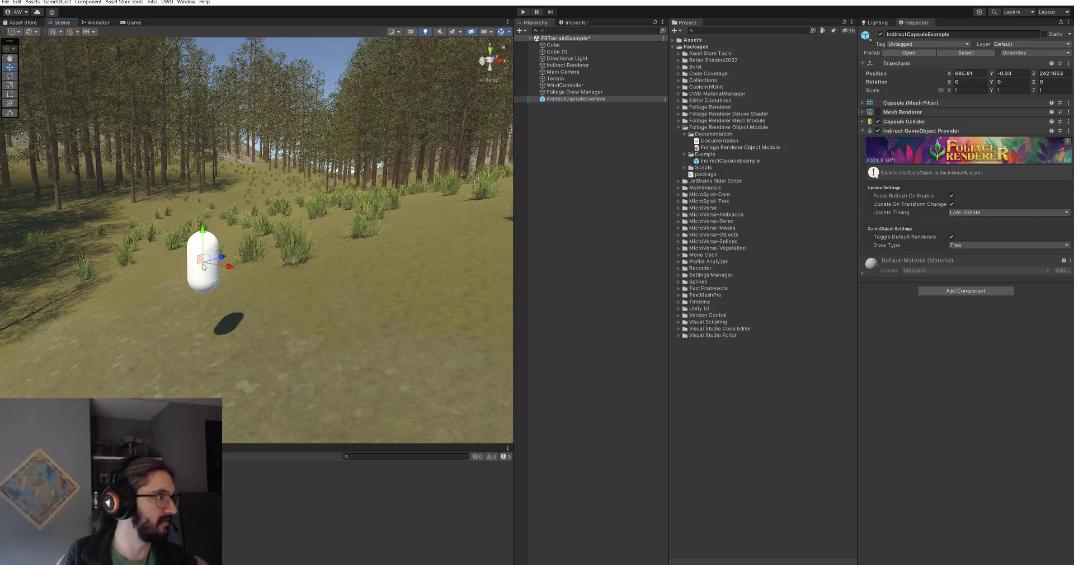
{"action": "left_click_drag", "start_coordinate": [221, 263], "coordinate": [206, 234]}
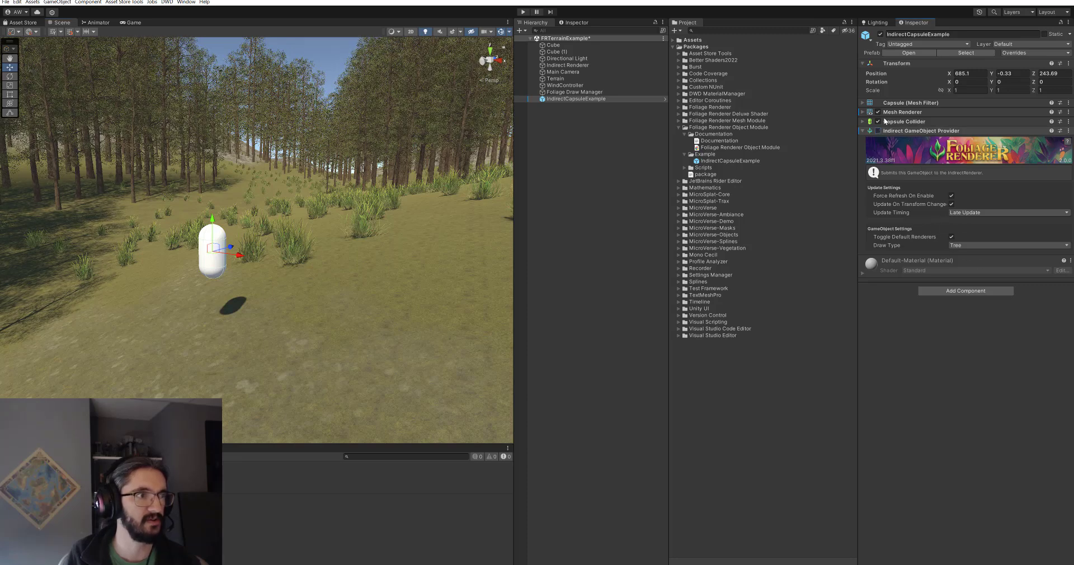
{"action": "left_click", "coordinate": [877, 131]}
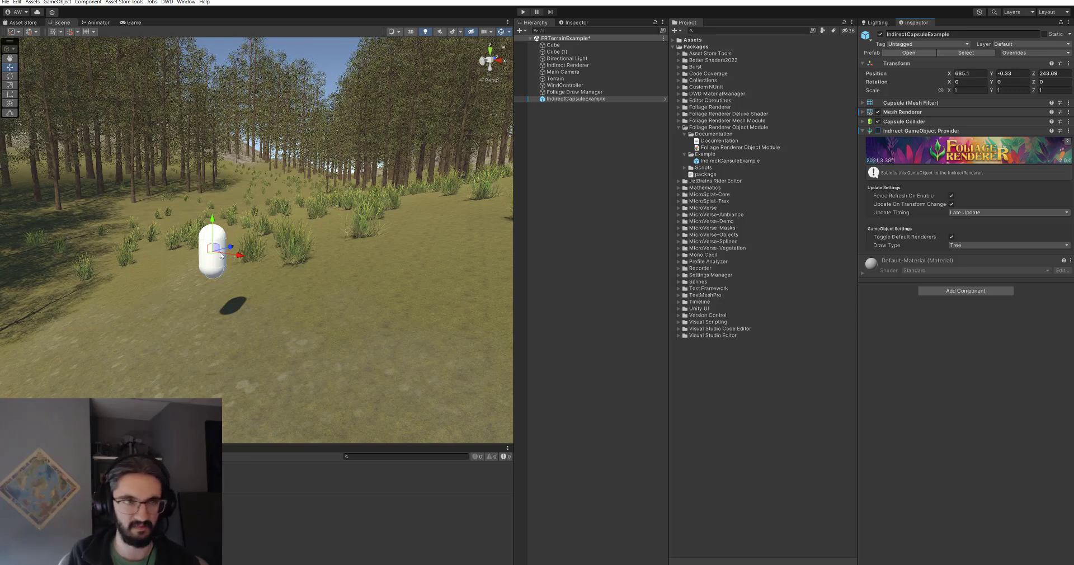
{"action": "left_click", "coordinate": [877, 131]}
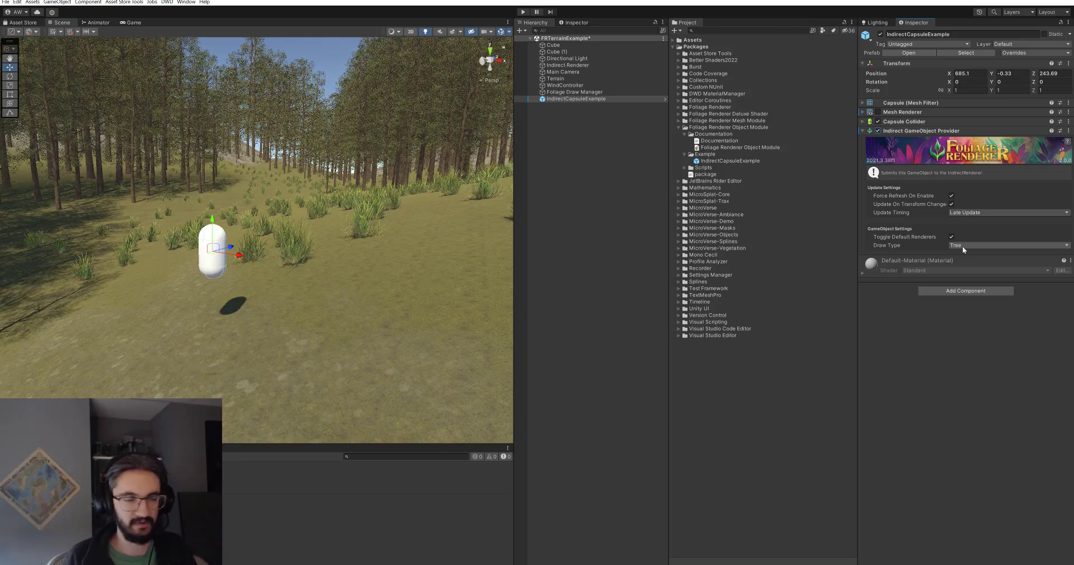
Switch the capsule's Draw Type to Object, then view it under Foliage Draw Manager's Object Draw Settings
{"action": "left_click", "coordinate": [962, 246]}
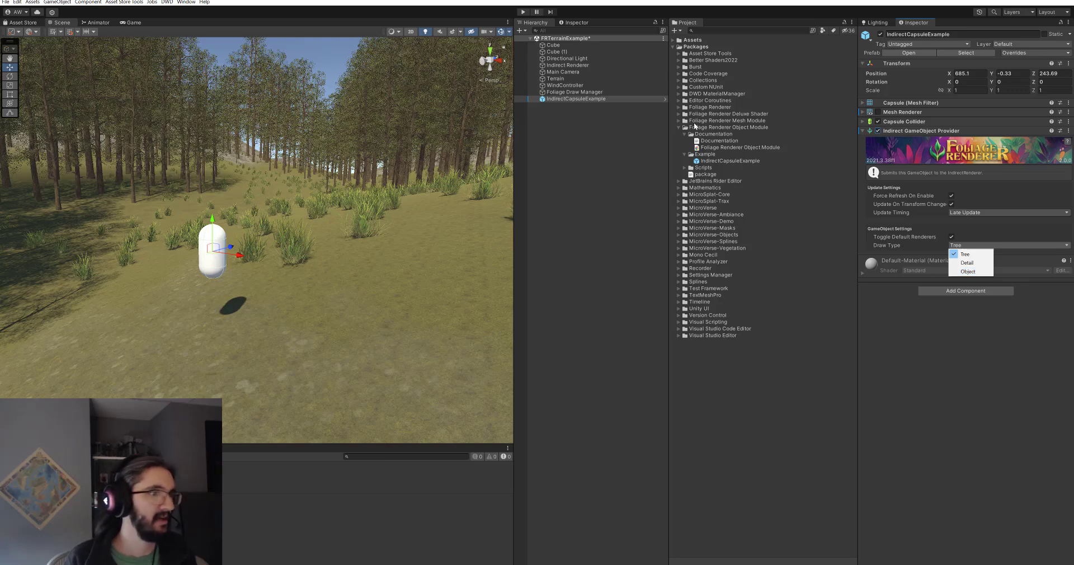
{"action": "left_click", "coordinate": [983, 272]}
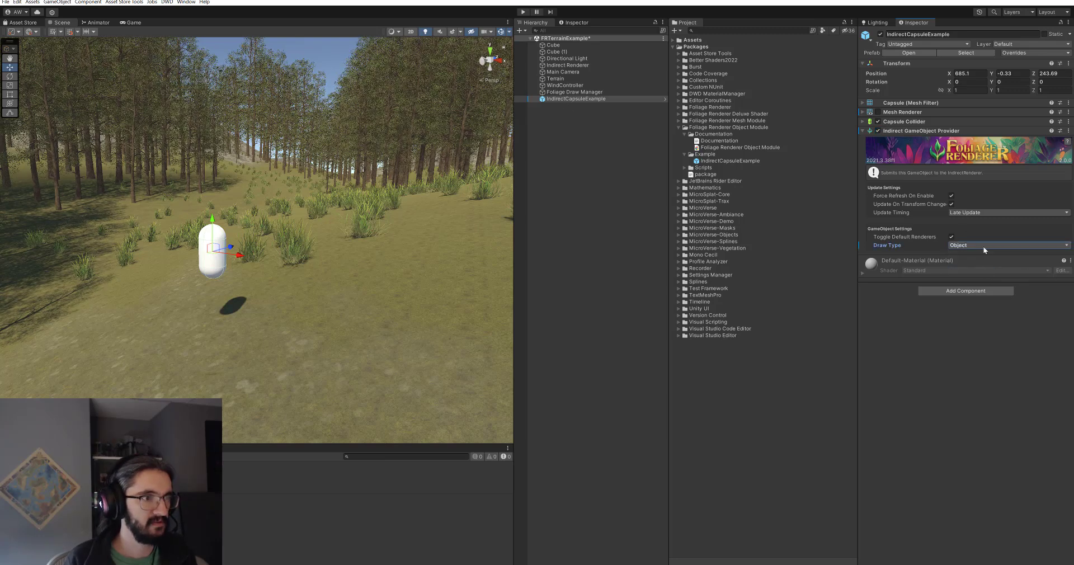
{"action": "left_click", "coordinate": [582, 94]}
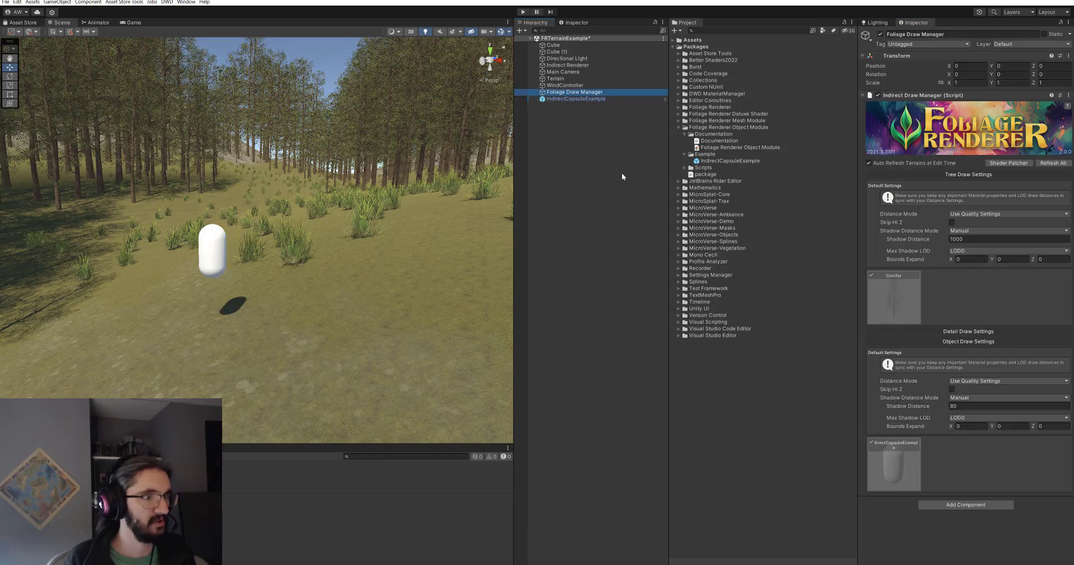
Collapse Tree Draw Settings, keeping Object Draw Settings expanded with the capsule entry
{"action": "left_click", "coordinate": [964, 174]}
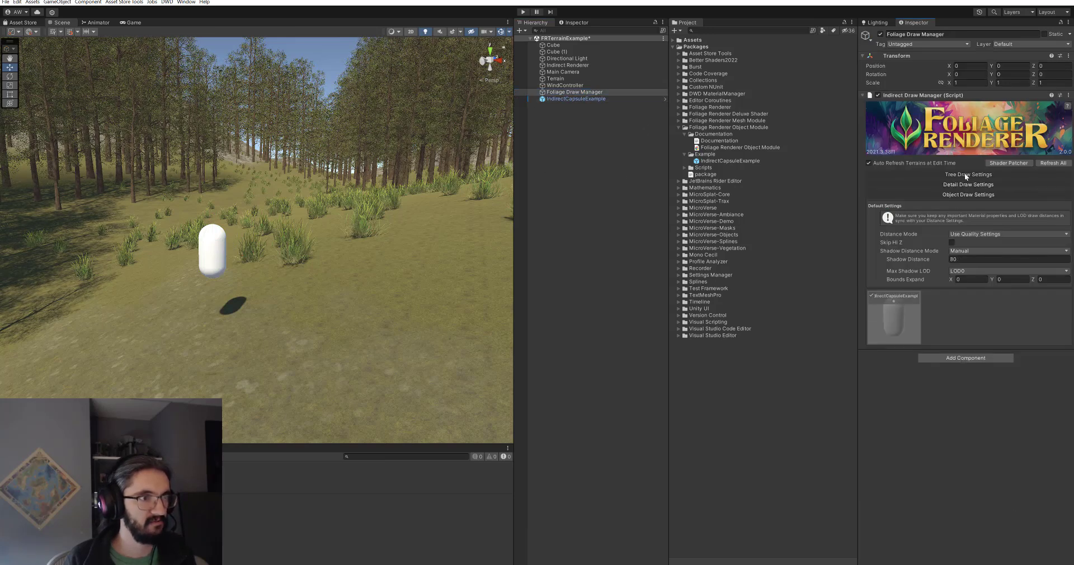
{"action": "left_click", "coordinate": [957, 193]}
{"action": "left_click", "coordinate": [958, 194]}
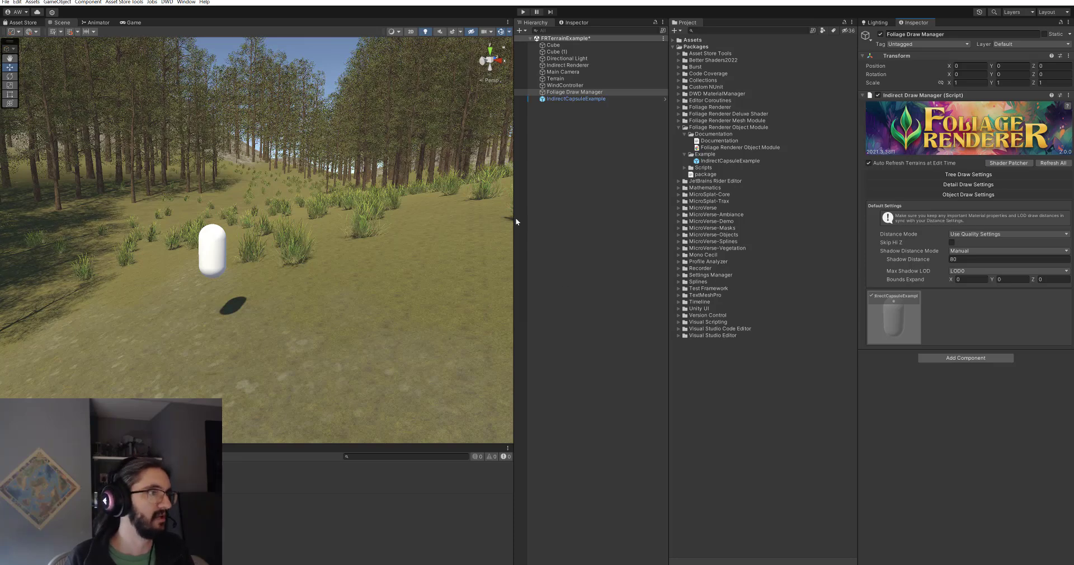
{"action": "left_click", "coordinate": [968, 174]}
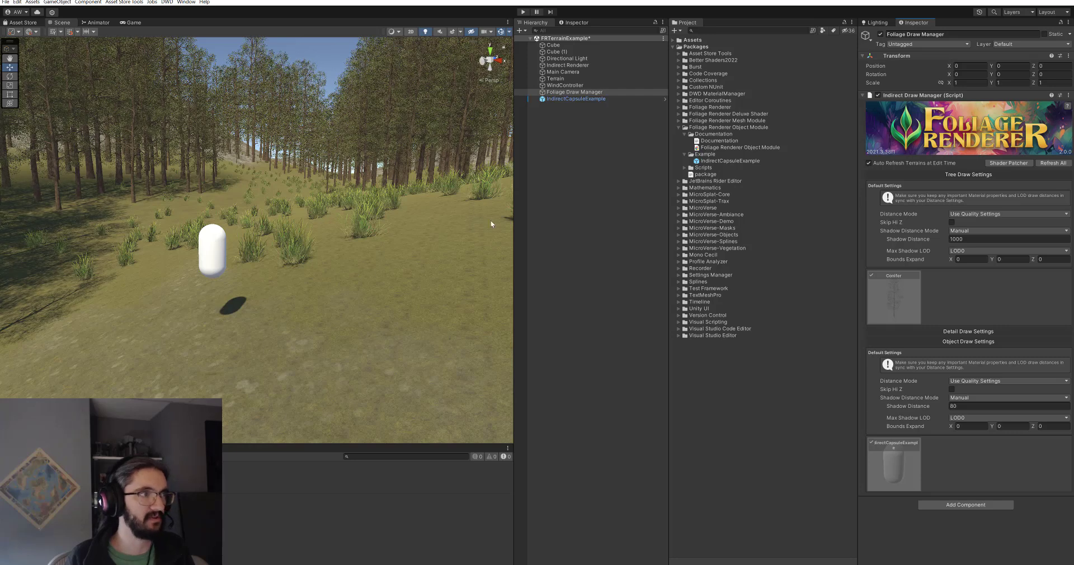
{"action": "left_click", "coordinate": [940, 173]}
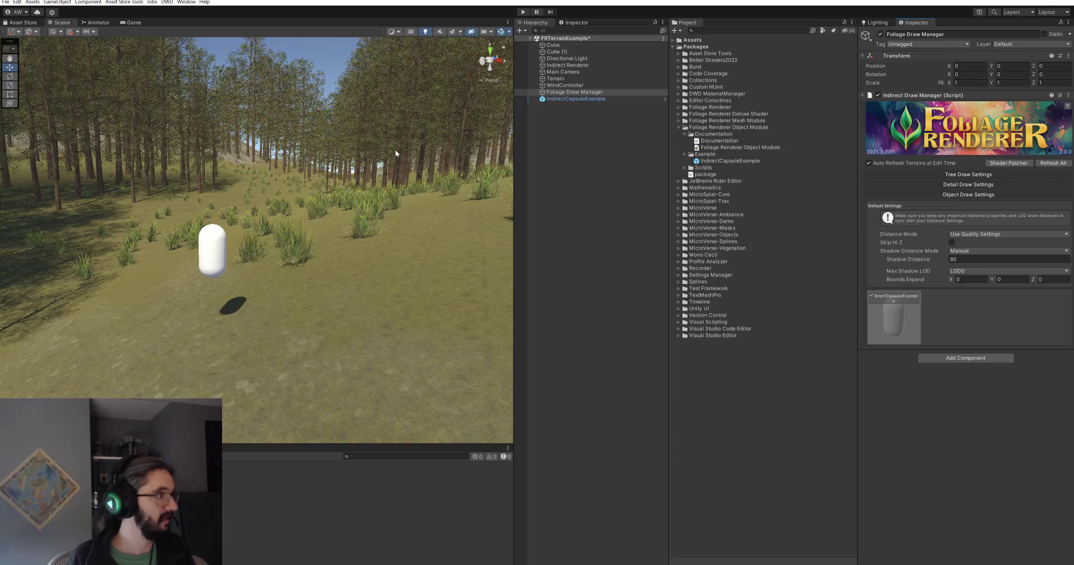
Pan and zoom the Scene view in close to the capsule standing among the grass
{"action": "middle_click_drag", "start_coordinate": [390, 175], "coordinate": [179, 260]}
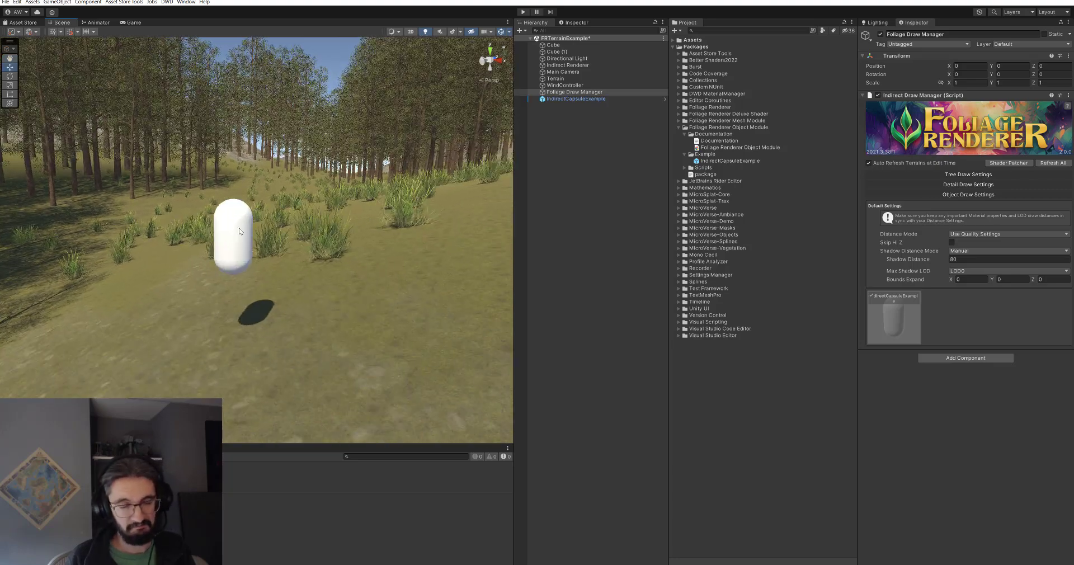
{"action": "middle_click_drag", "start_coordinate": [364, 232], "coordinate": [364, 261]}
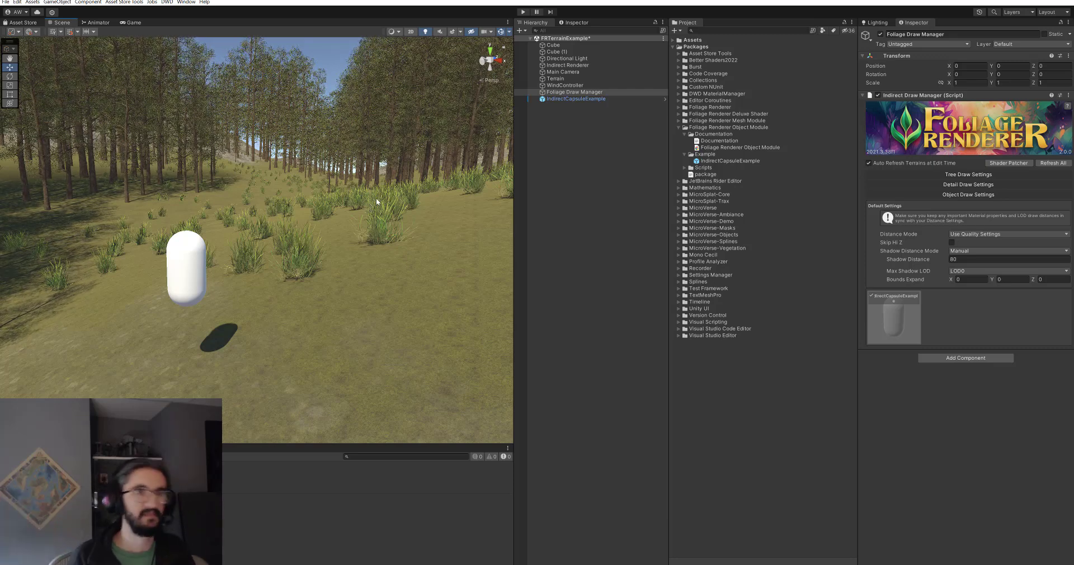
{"action": "middle_click_drag", "start_coordinate": [334, 328], "coordinate": [345, 308]}
{"action": "scroll", "coordinate": [316, 334], "scroll_direction": "up", "scroll_amount": 4}
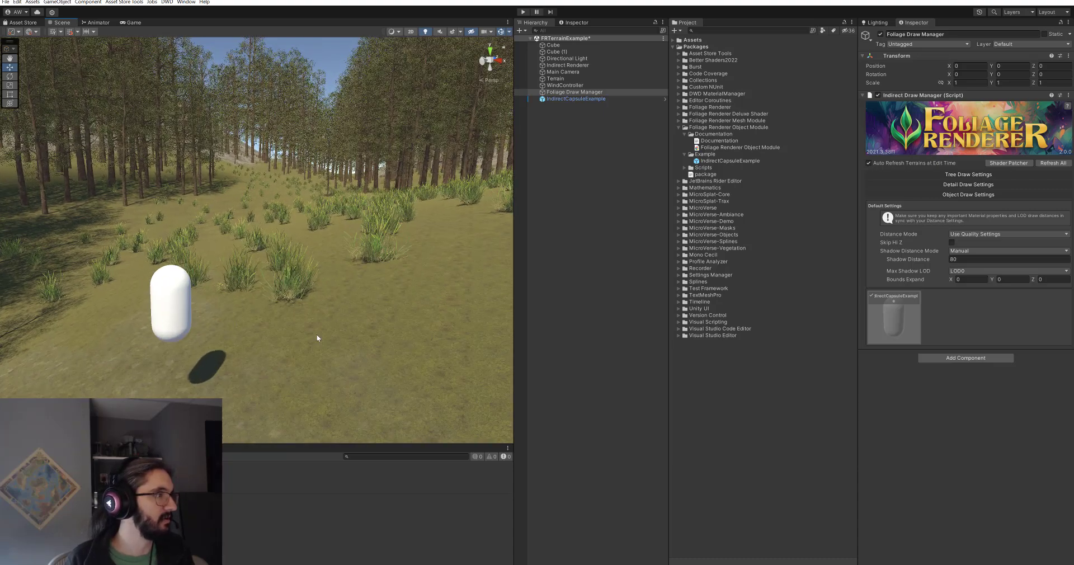
{"action": "mouse_move", "coordinate": [307, 347]}
{"action": "middle_mouse_down"}
{"action": "mouse_move", "coordinate": [319, 331]}
{"action": "mouse_move", "coordinate": [324, 339]}
{"action": "middle_mouse_up"}
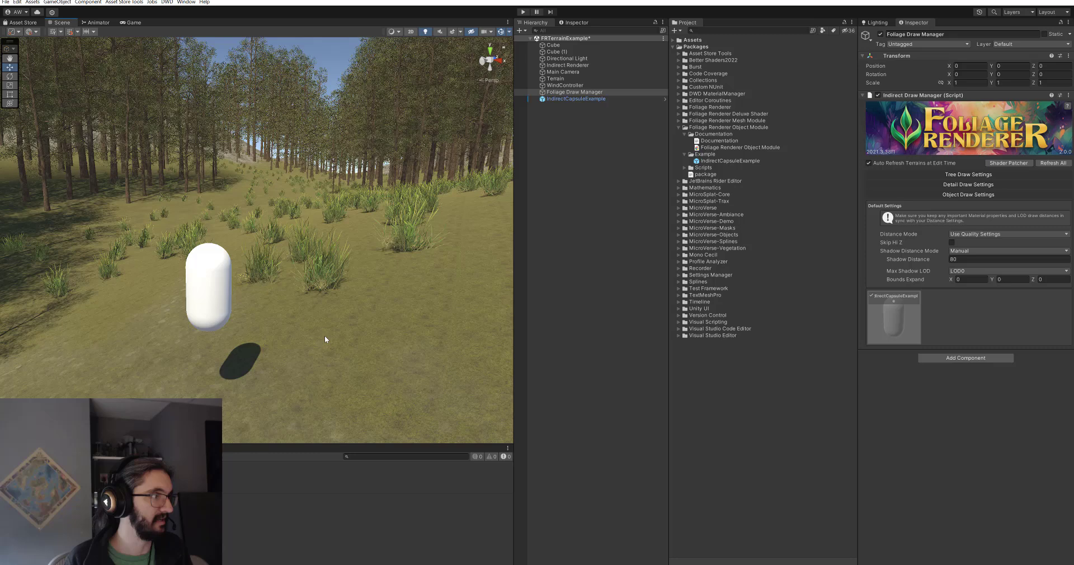
{"action": "scroll", "coordinate": [268, 351], "scroll_direction": "up", "scroll_amount": 3}
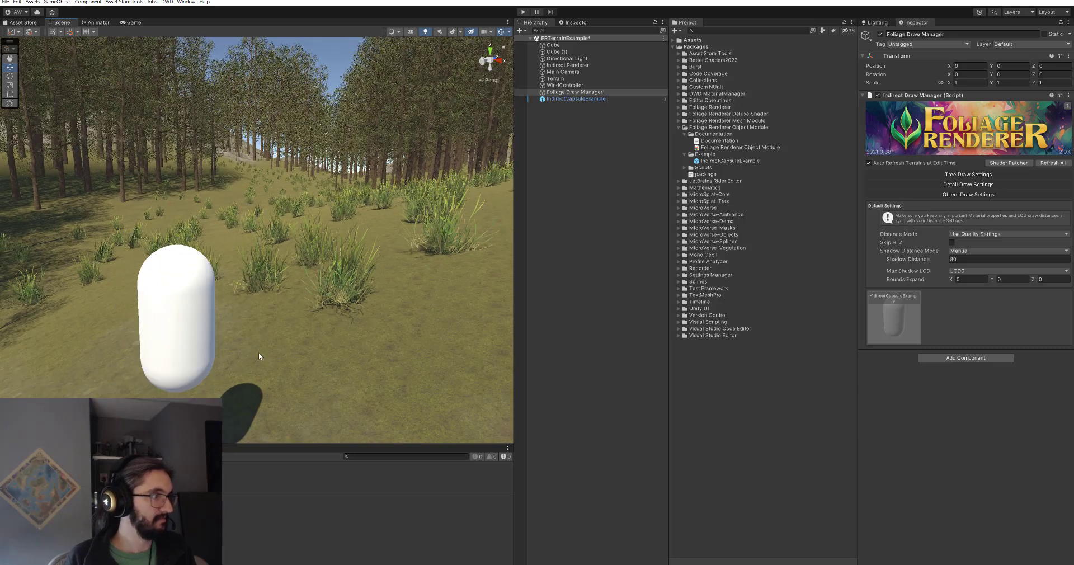